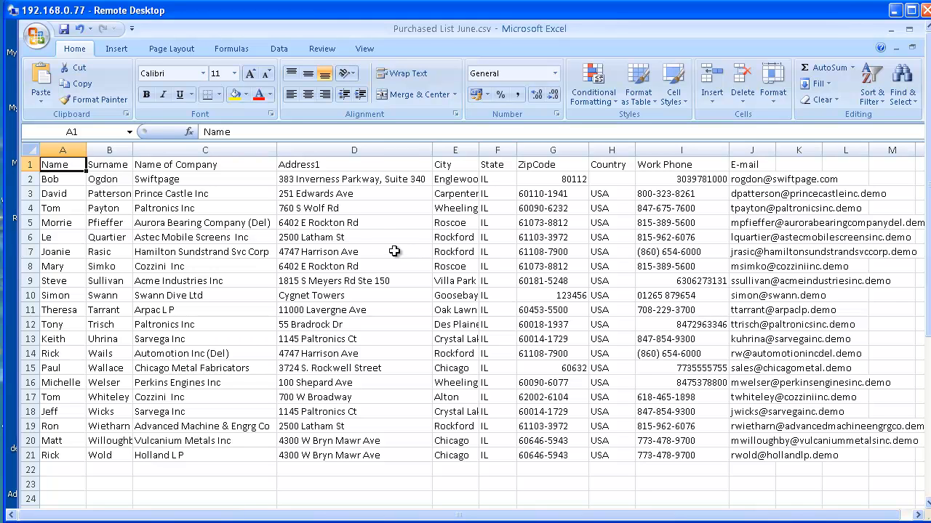
Step: Examine the Name, Surname, Name of Company and Address1 column headings in the purchased leads list
{"action": "left_click", "coordinate": [105, 166]}
{"action": "left_click", "coordinate": [156, 167]}
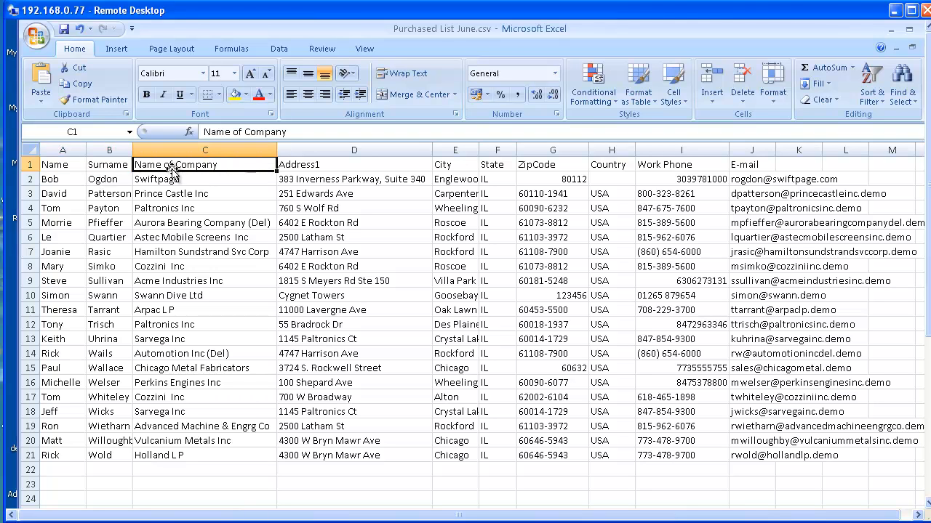
{"action": "left_click", "coordinate": [312, 167]}
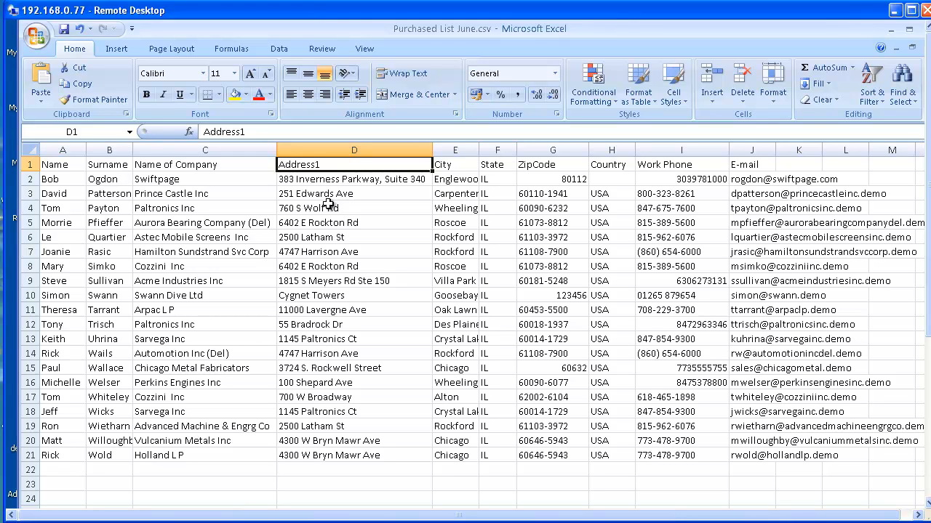
{"action": "left_click", "coordinate": [71, 165]}
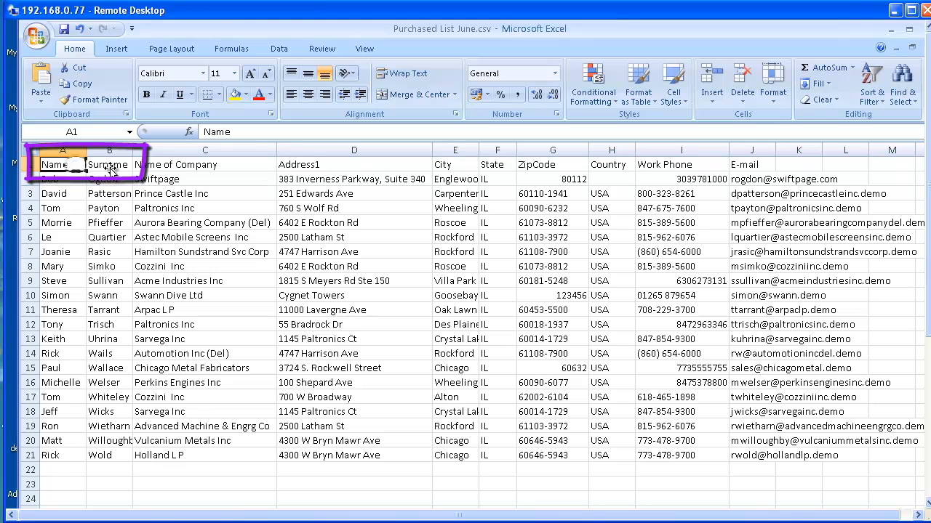
{"action": "left_click", "coordinate": [110, 169]}
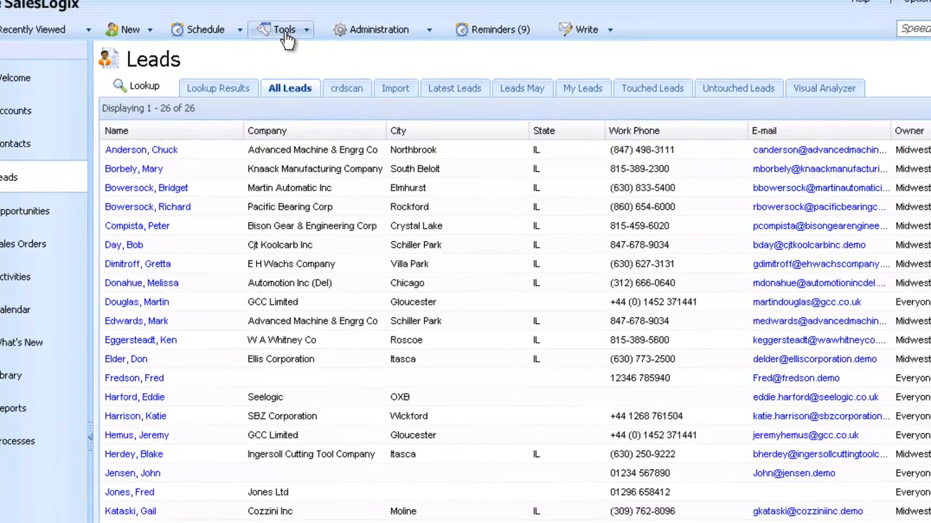
Step: In SalesLogix, start a lead import and choose Purchased List June.csv from the Import Data folder as the source file
{"action": "left_click", "coordinate": [284, 32]}
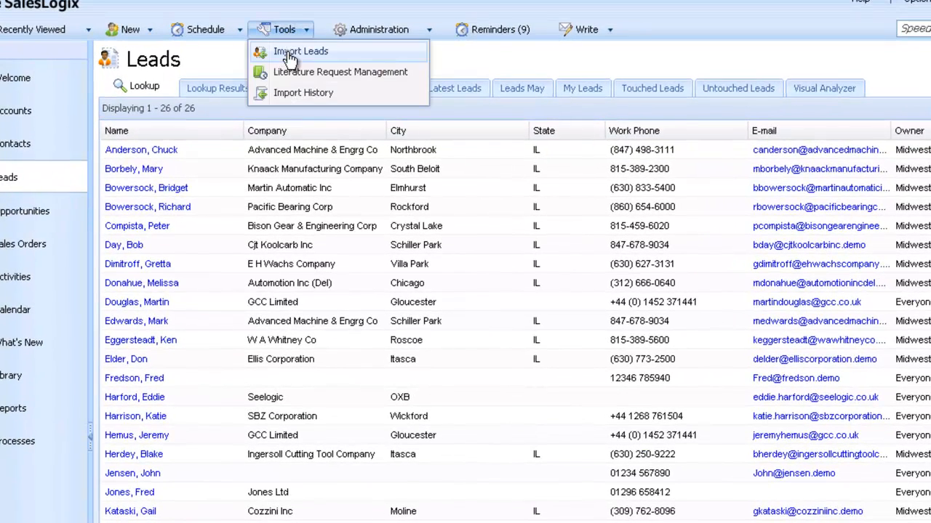
{"action": "left_click", "coordinate": [289, 55]}
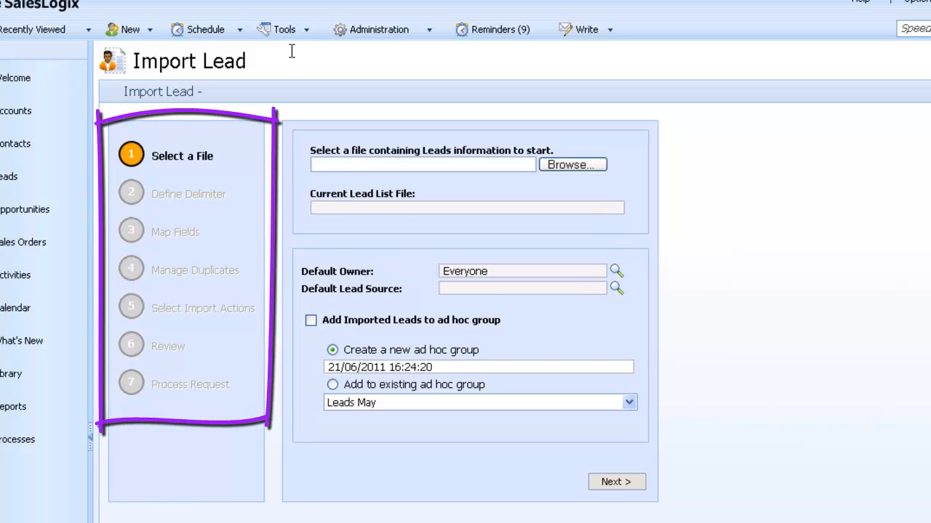
{"action": "left_click", "coordinate": [567, 166]}
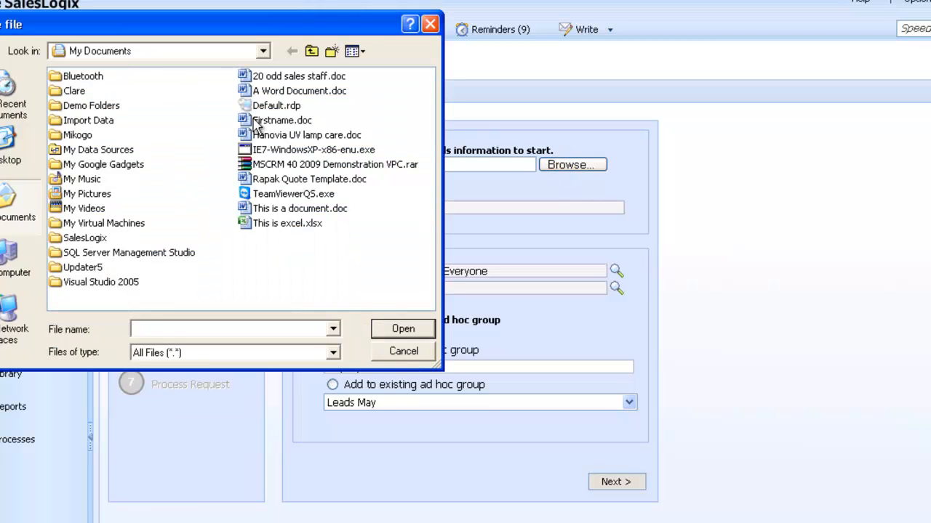
{"action": "left_click", "coordinate": [104, 122]}
{"action": "double_click", "coordinate": [103, 122]}
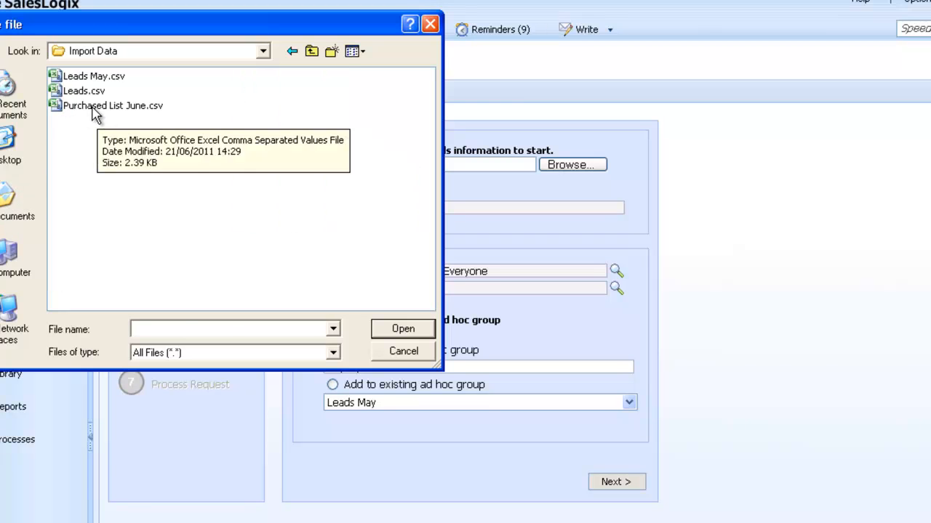
{"action": "double_click", "coordinate": [96, 109]}
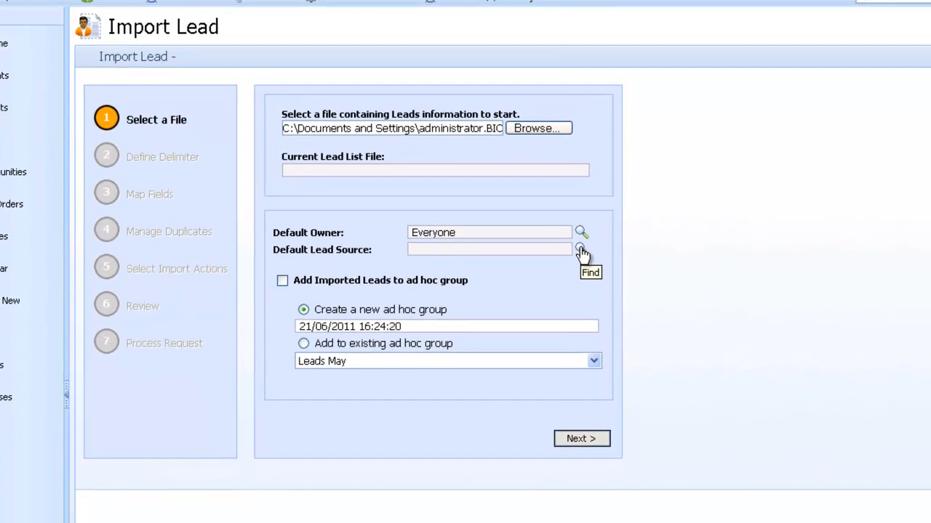
Step: Set the default lead source for the import to Purchased List - General
{"action": "left_click", "coordinate": [608, 283]}
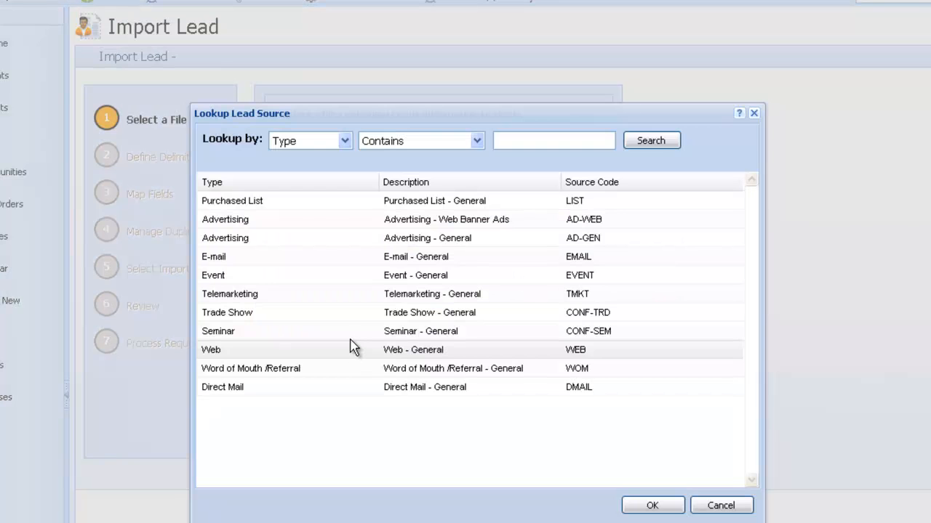
{"action": "left_click", "coordinate": [354, 203]}
{"action": "left_click", "coordinate": [652, 506]}
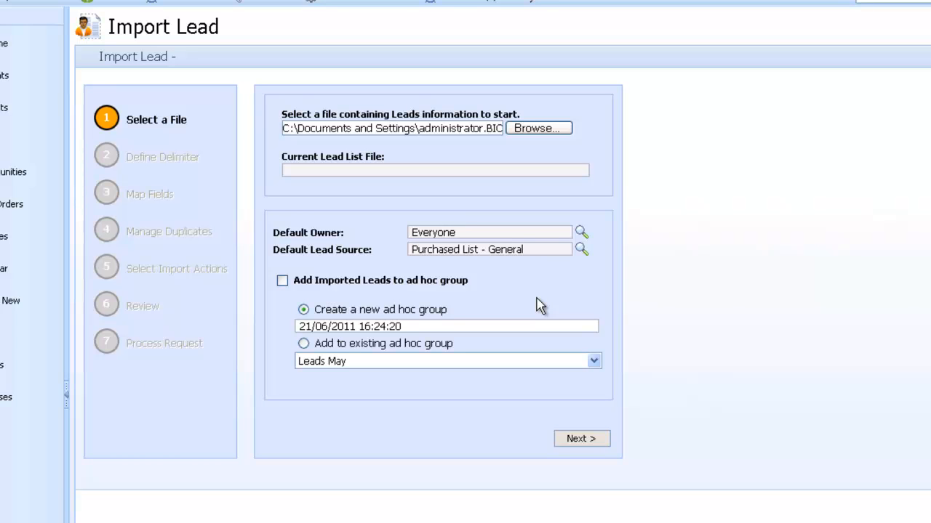
Step: Add the imported leads to a new ad hoc group named "Import June" and accept the comma delimiter settings
{"action": "left_click", "coordinate": [284, 281]}
{"action": "left_click", "coordinate": [420, 327]}
{"action": "key", "text": "BackSpace"}
{"action": "key", "text": "BackSpace"}
{"action": "key", "text": "BackSpace"}
{"action": "key", "text": "BackSpace"}
{"action": "key", "text": "BackSpace"}
{"action": "key", "text": "BackSpace"}
{"action": "key", "text": "BackSpace"}
{"action": "key", "text": "BackSpace"}
{"action": "key", "text": "BackSpace"}
{"action": "key", "text": "BackSpace"}
{"action": "key", "text": "BackSpace"}
{"action": "key", "text": "BackSpace"}
{"action": "key", "text": "BackSpace"}
{"action": "key", "text": "BackSpace"}
{"action": "key", "text": "BackSpace"}
{"action": "key", "text": "BackSpace"}
{"action": "key", "text": "BackSpace"}
{"action": "key", "text": "BackSpace"}
{"action": "key", "text": "BackSpace"}
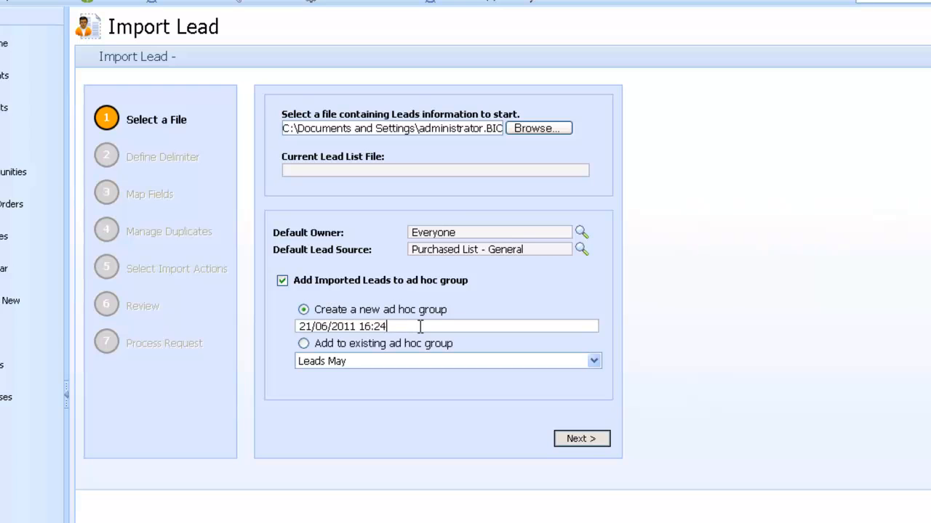
{"action": "type", "text": "Import "}
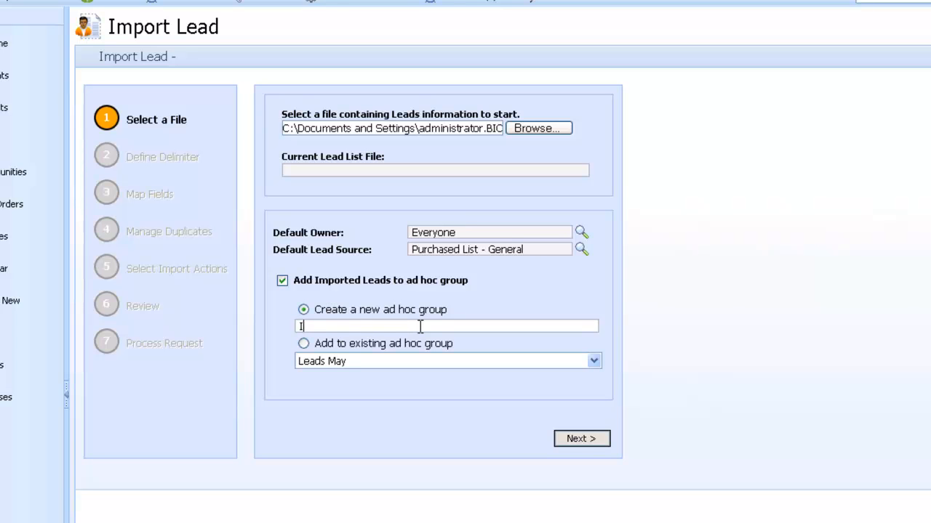
{"action": "type", "text": "June"}
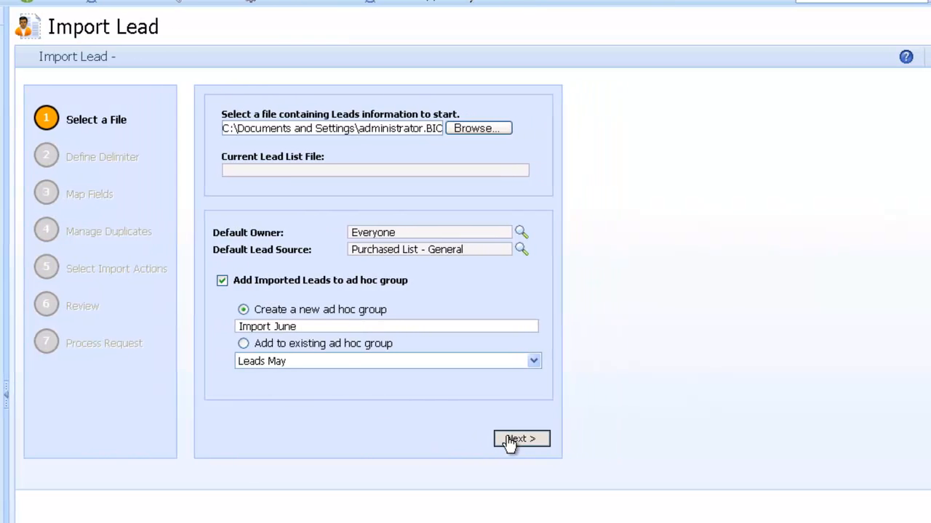
{"action": "left_click", "coordinate": [509, 440]}
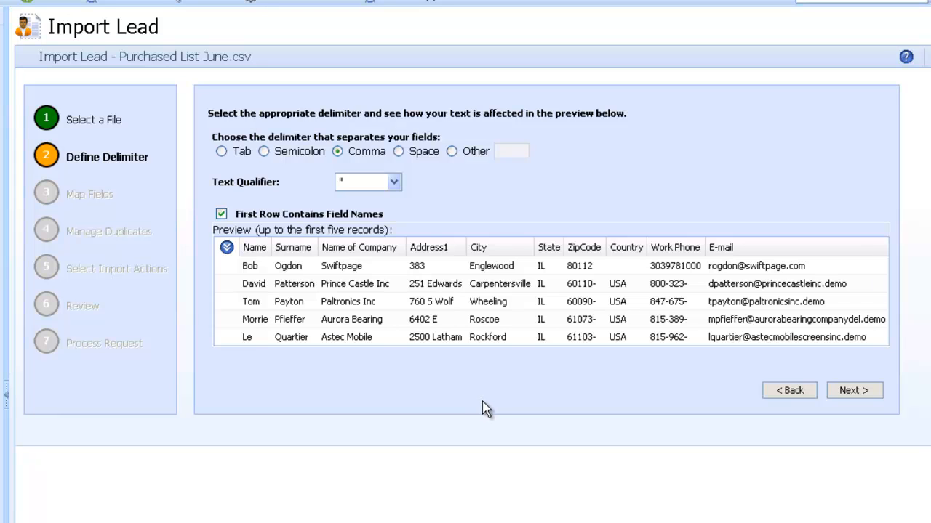
{"action": "left_click", "coordinate": [855, 394]}
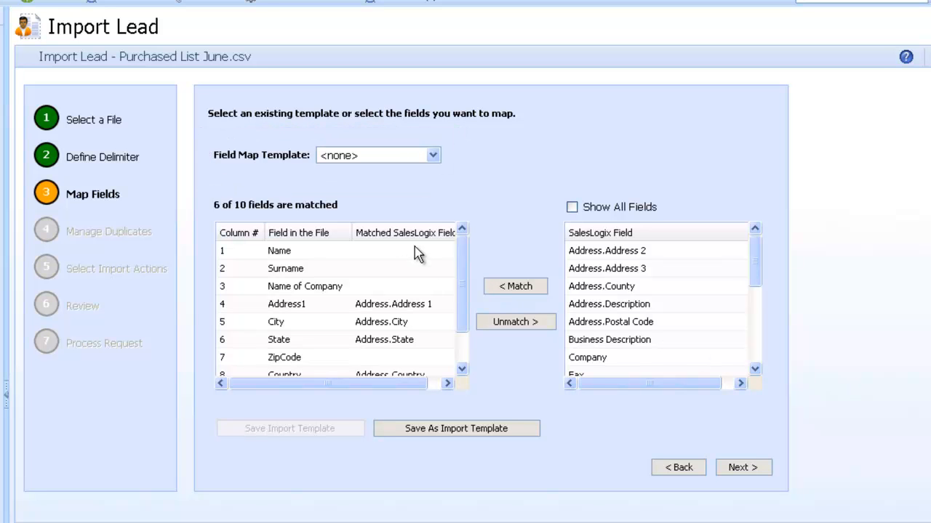
Step: Match the file's Name field to the SalesLogix First Name field
{"action": "left_click_drag", "start_coordinate": [466, 257], "coordinate": [447, 219]}
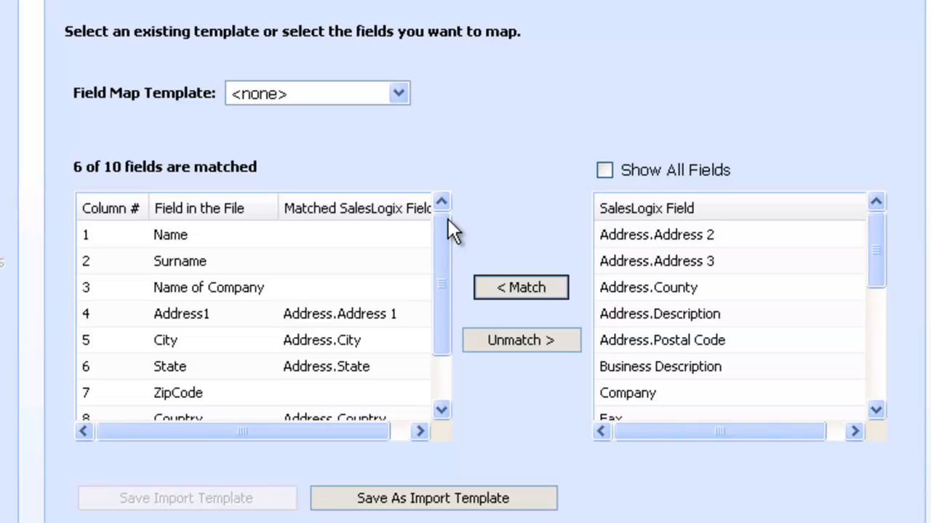
{"action": "left_click", "coordinate": [183, 318]}
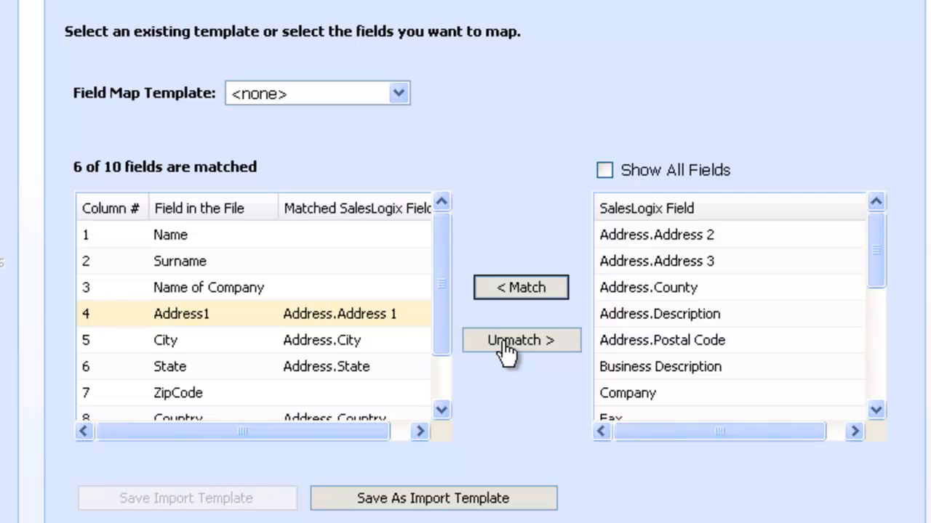
{"action": "left_click", "coordinate": [185, 237]}
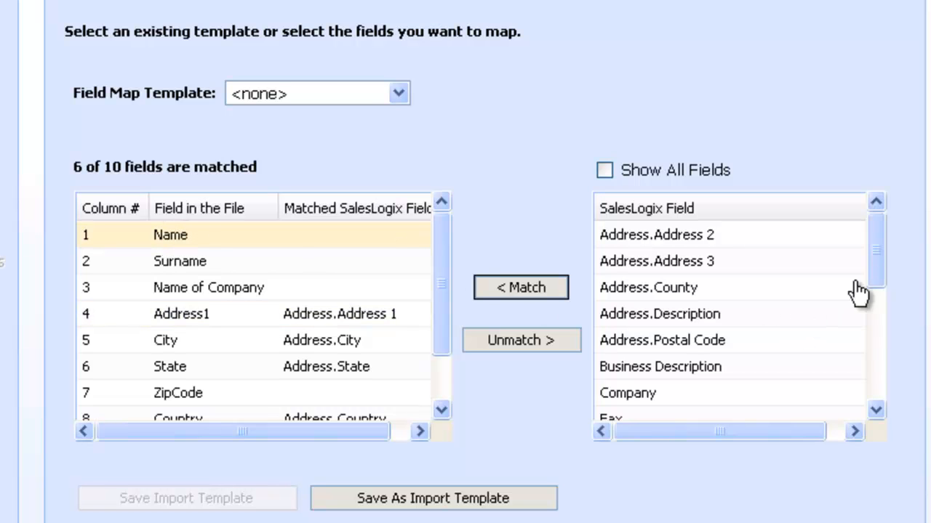
{"action": "left_click_drag", "start_coordinate": [873, 263], "coordinate": [878, 294]}
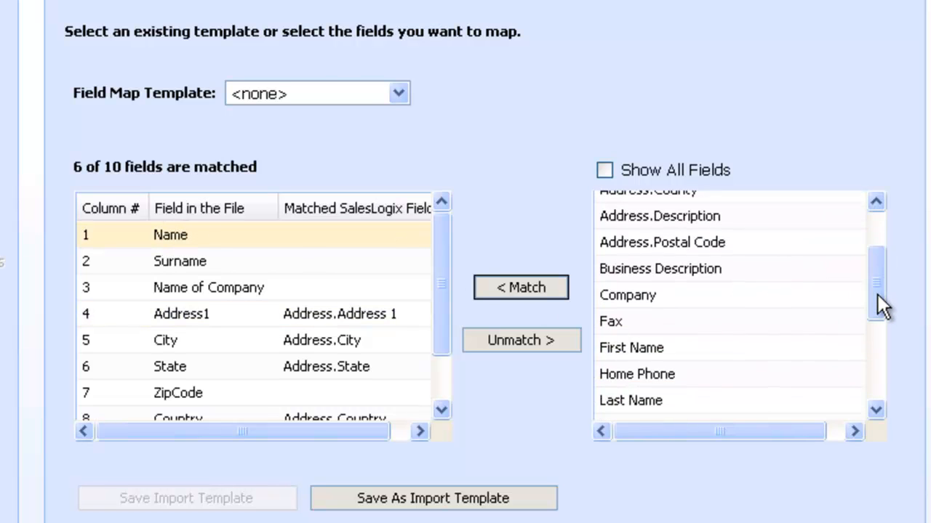
{"action": "left_click", "coordinate": [640, 342]}
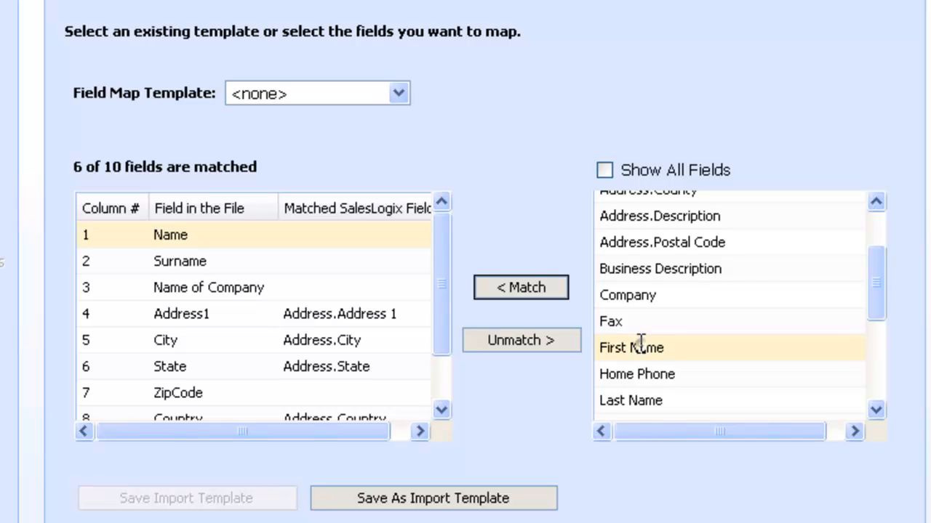
{"action": "left_click", "coordinate": [512, 288]}
Step: Match the file's Surname field to the SalesLogix Last Name field
{"action": "left_click", "coordinate": [227, 262]}
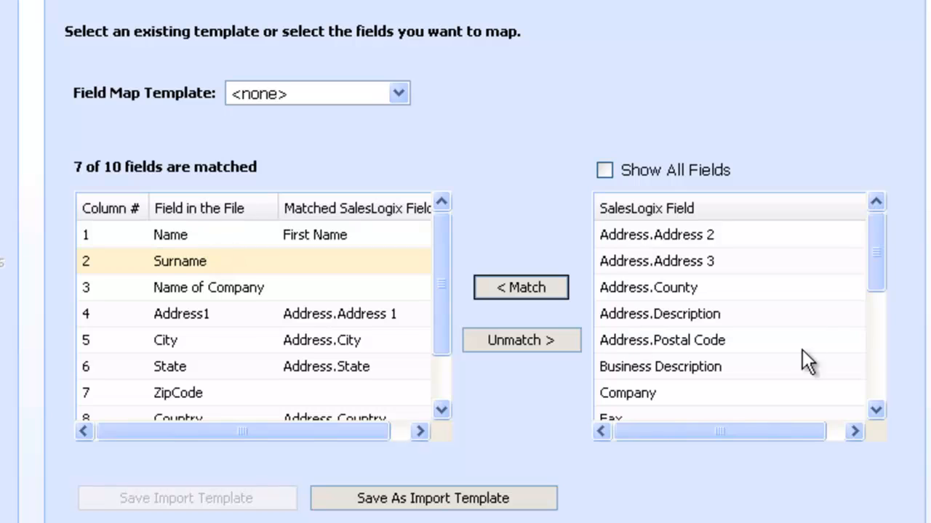
{"action": "left_click_drag", "start_coordinate": [878, 280], "coordinate": [877, 324]}
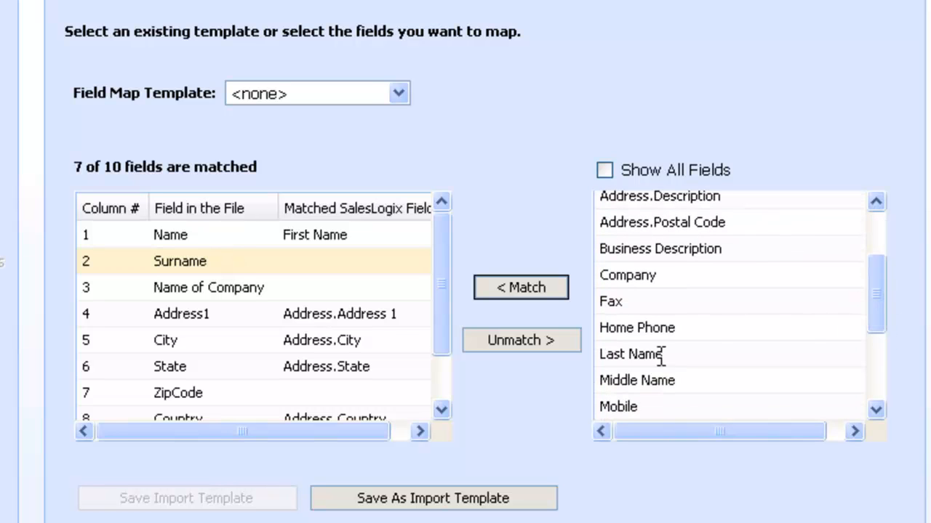
{"action": "left_click", "coordinate": [623, 354]}
{"action": "left_click", "coordinate": [507, 294]}
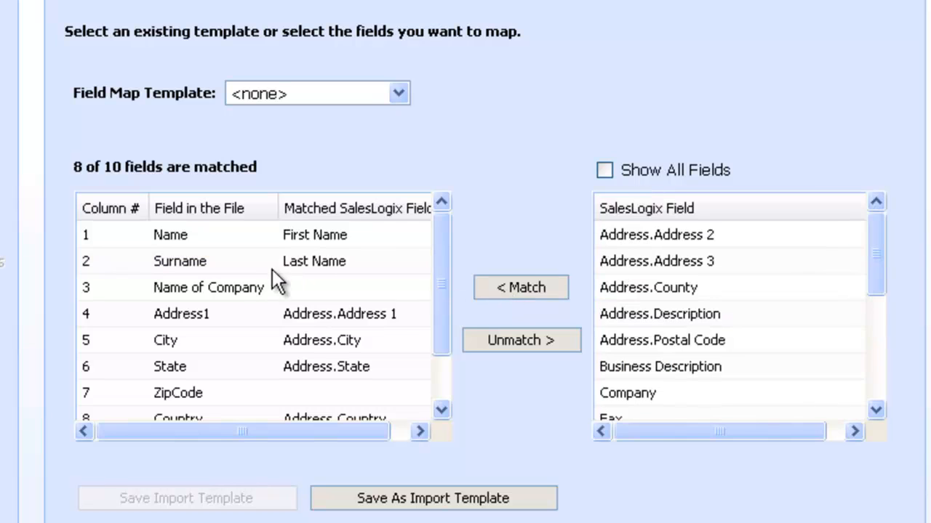
Step: Match the file's Name of Company field to the SalesLogix Company field
{"action": "left_click", "coordinate": [235, 287]}
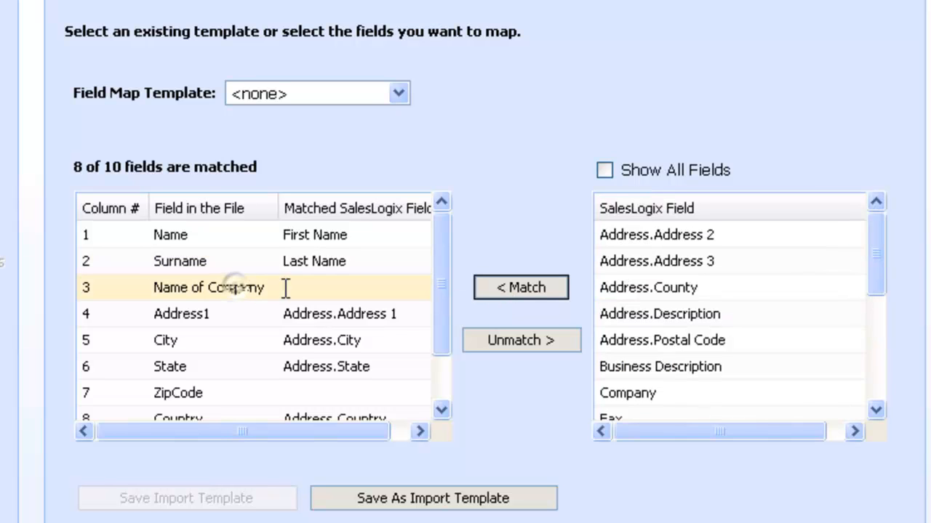
{"action": "left_click", "coordinate": [664, 393]}
{"action": "left_click", "coordinate": [532, 292]}
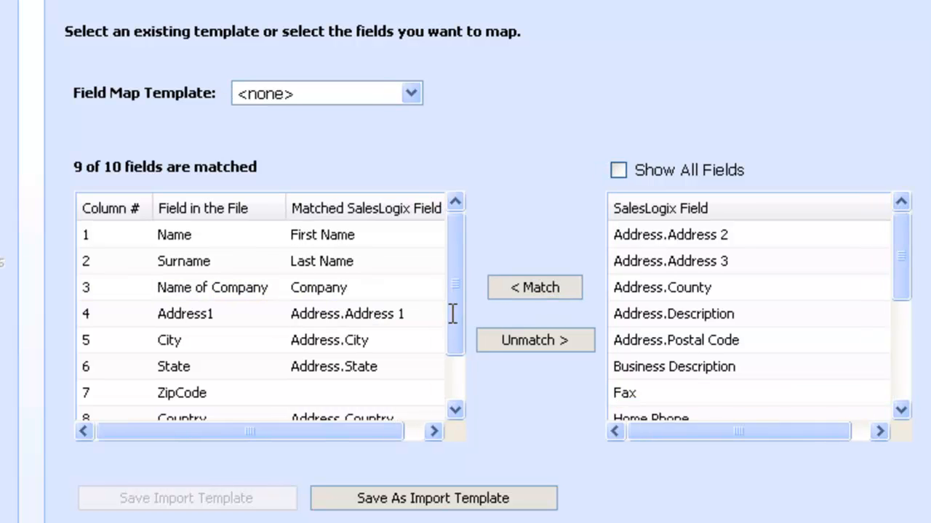
Step: Match the file's ZipCode field to Address.Postal Code and proceed to the duplicate management stage
{"action": "left_click_drag", "start_coordinate": [456, 326], "coordinate": [453, 353]}
{"action": "left_click", "coordinate": [216, 353]}
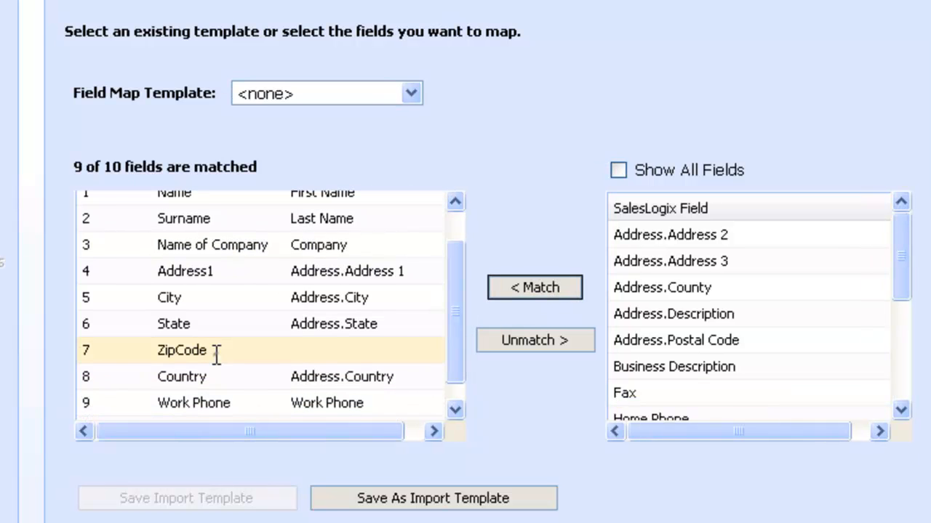
{"action": "left_click", "coordinate": [713, 338]}
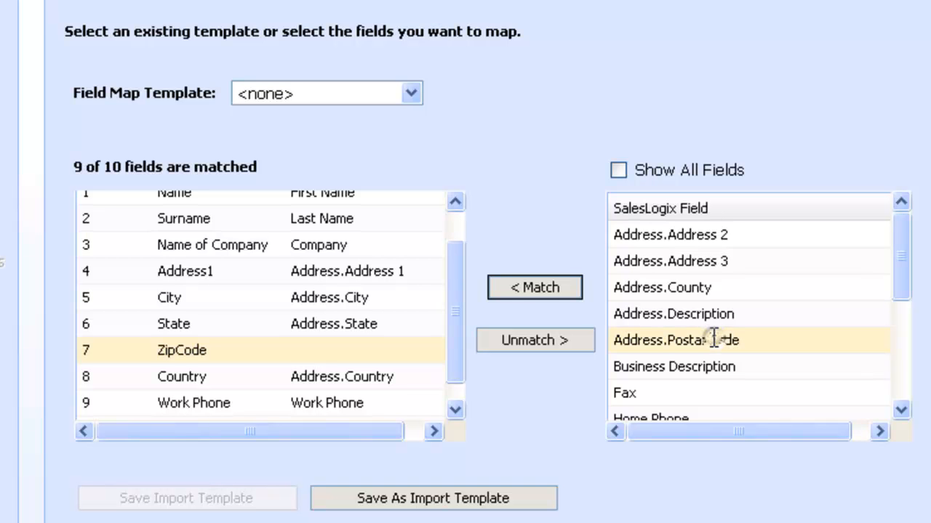
{"action": "left_click", "coordinate": [523, 290]}
{"action": "left_click", "coordinate": [522, 291]}
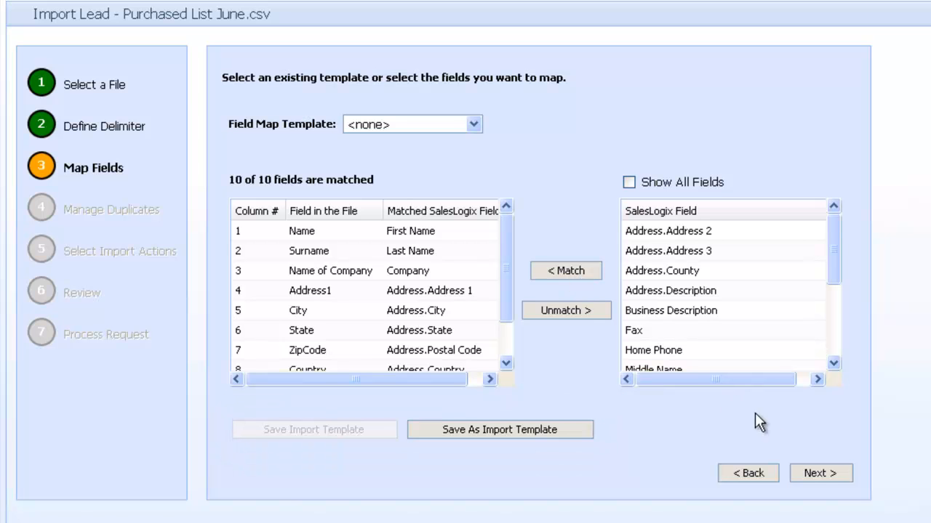
{"action": "left_click", "coordinate": [817, 474]}
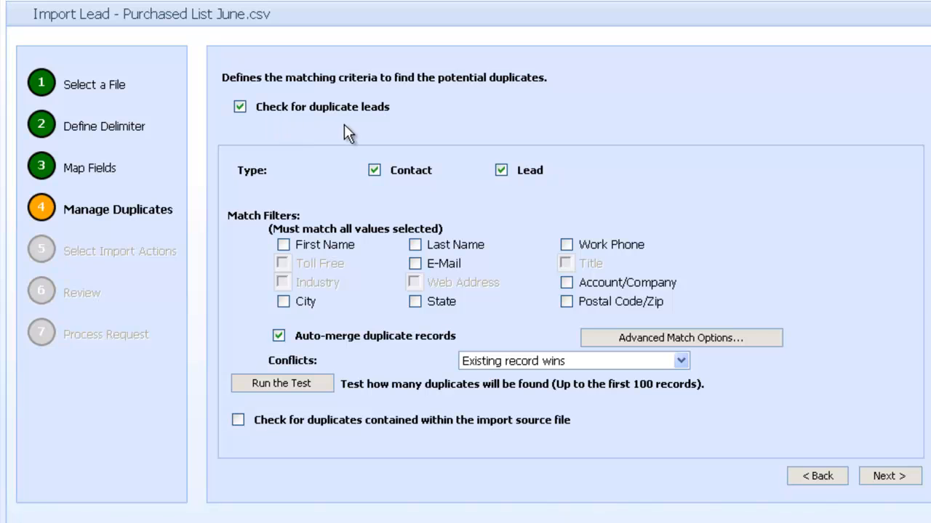
Step: Restrict the duplicate check to leads by excluding contacts, and match on First Name and Last Name
{"action": "left_click", "coordinate": [374, 171]}
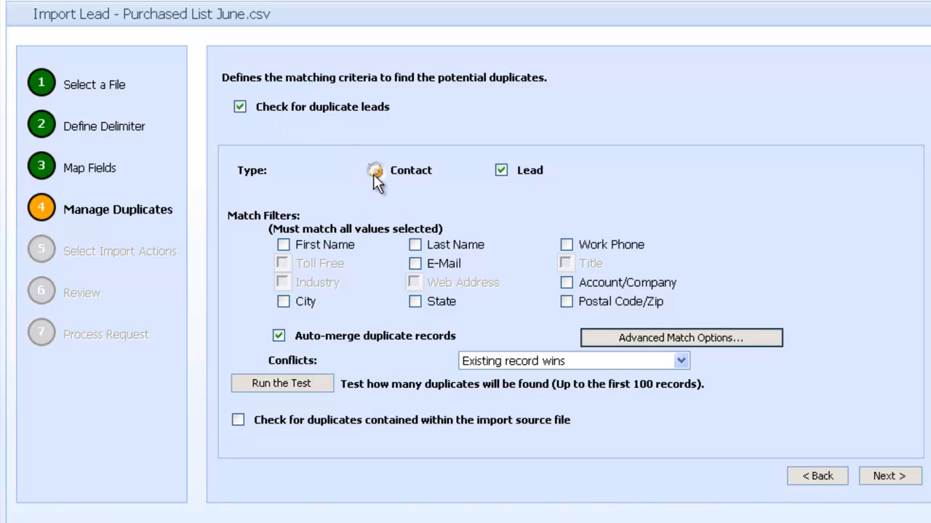
{"action": "left_click", "coordinate": [284, 244]}
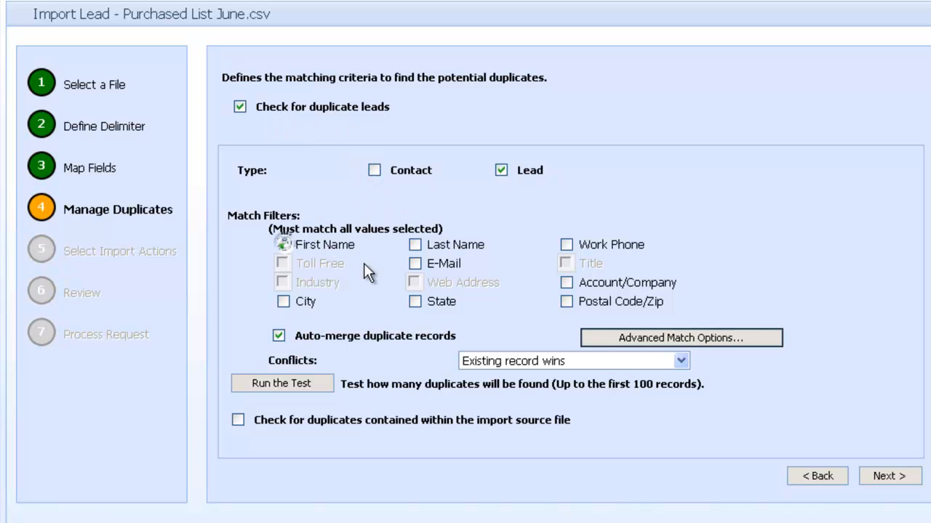
{"action": "left_click", "coordinate": [416, 244]}
Step: Resolve duplicate conflicts with "Imported record wins" and proceed to the import actions stage
{"action": "left_click", "coordinate": [679, 360]}
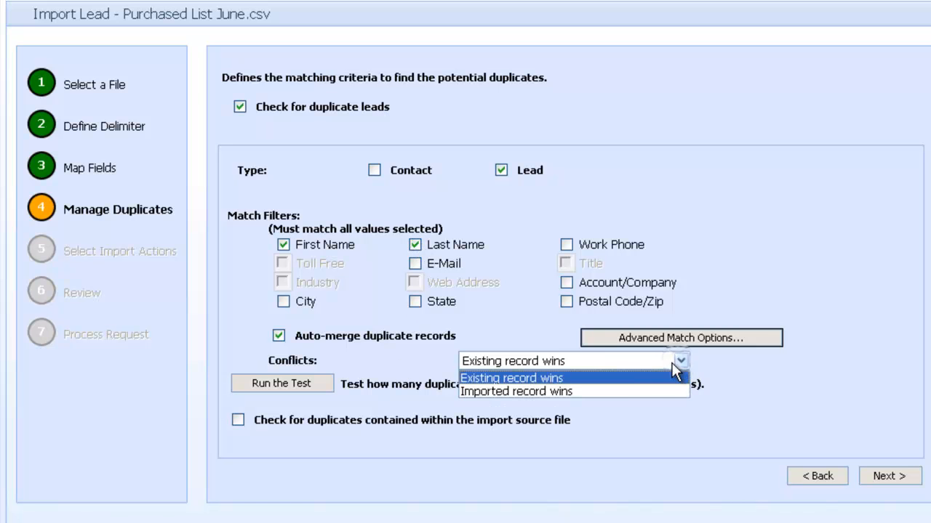
{"action": "left_click", "coordinate": [604, 391]}
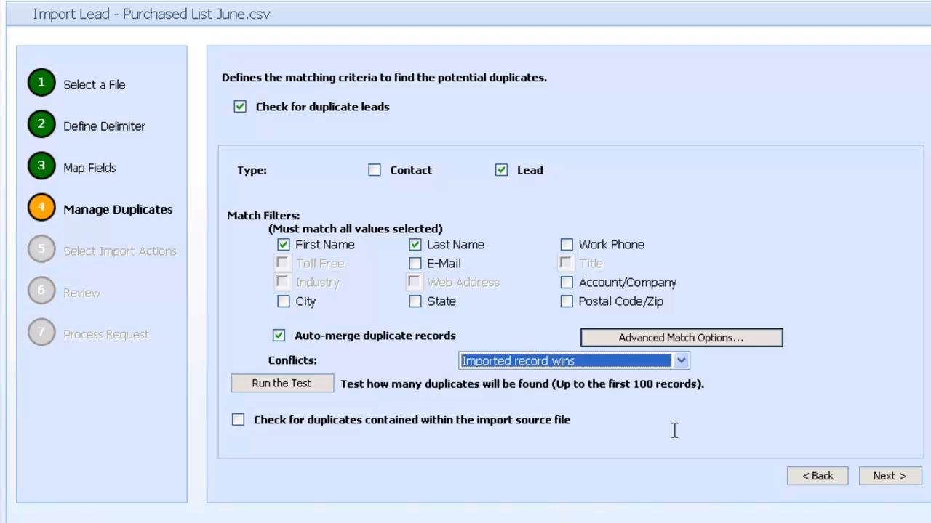
{"action": "left_click", "coordinate": [882, 477]}
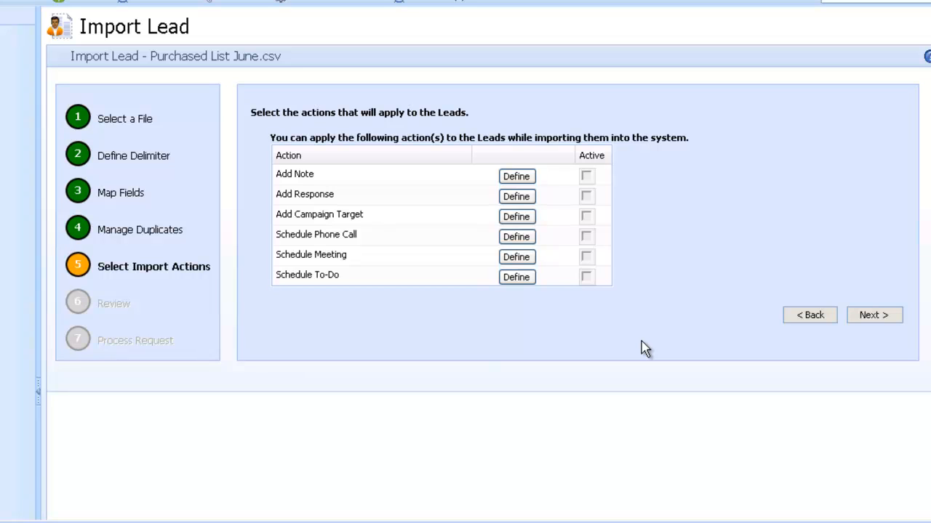
{"action": "left_click", "coordinate": [518, 237]}
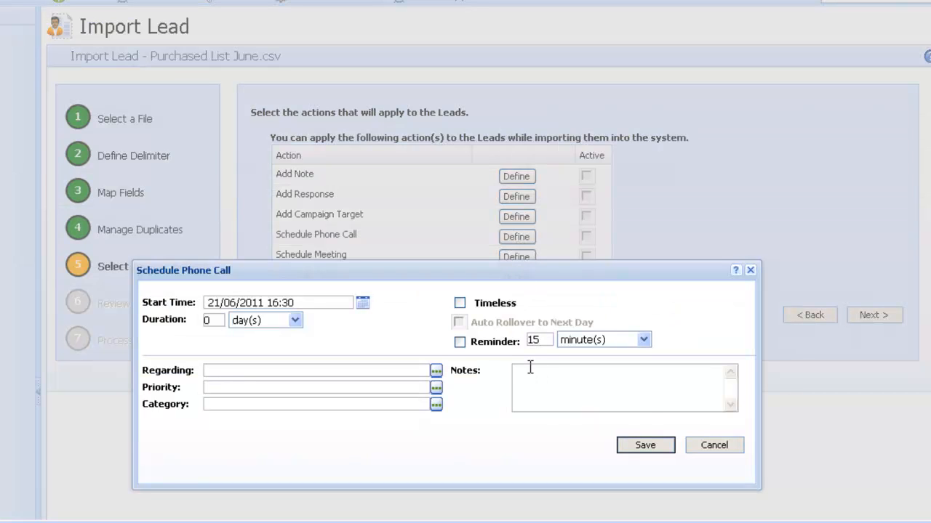
{"action": "left_click", "coordinate": [724, 451]}
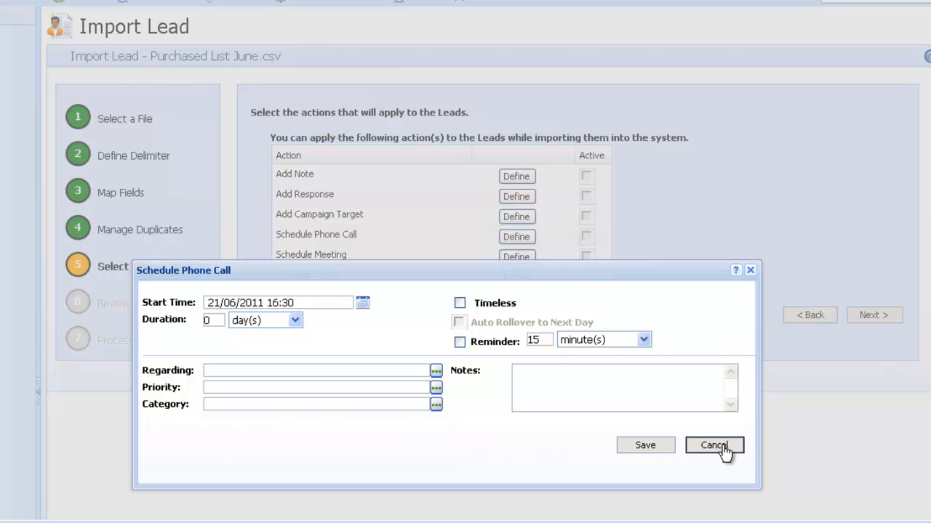
{"action": "left_click", "coordinate": [724, 449]}
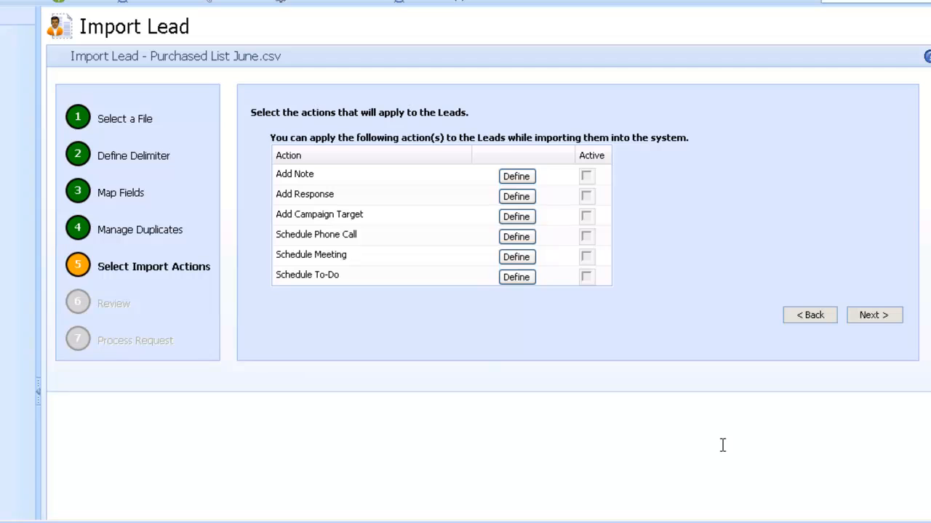
Step: Continue past the import actions without defining any and submit the lead import from the review stage
{"action": "left_click", "coordinate": [867, 319]}
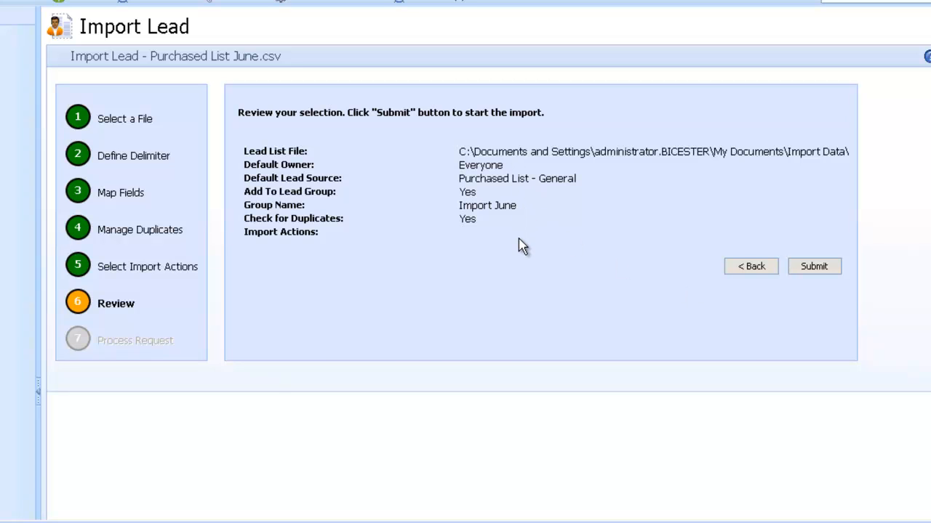
{"action": "left_click", "coordinate": [810, 275]}
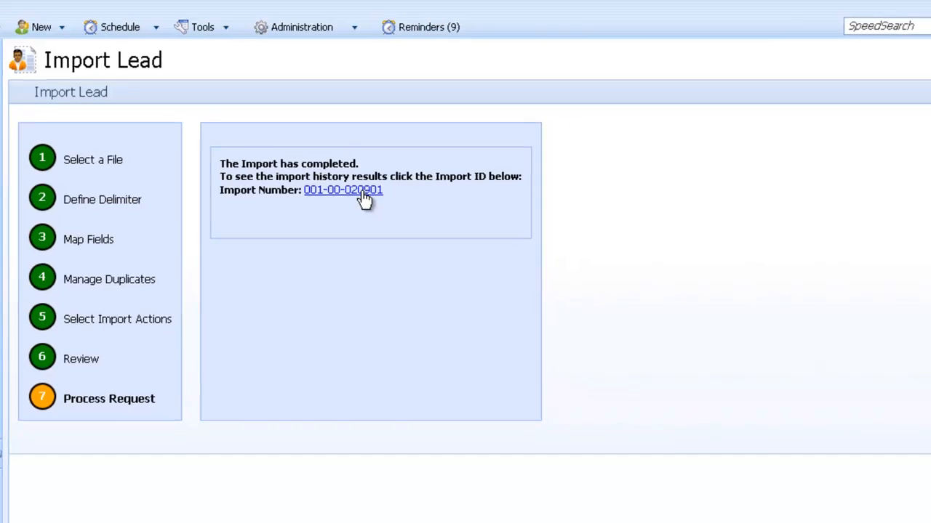
Step: Open the import history record of the completed import to check its results
{"action": "left_click", "coordinate": [362, 194]}
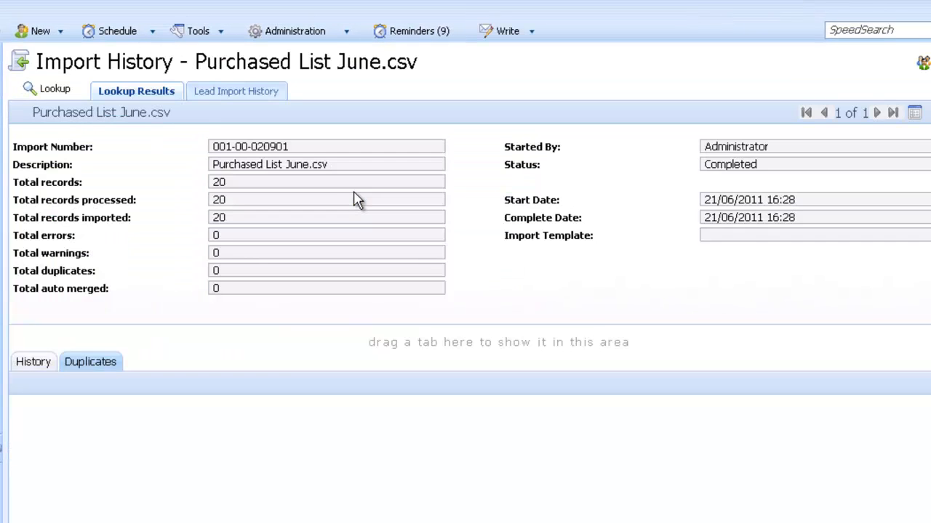
{"action": "left_click", "coordinate": [206, 35]}
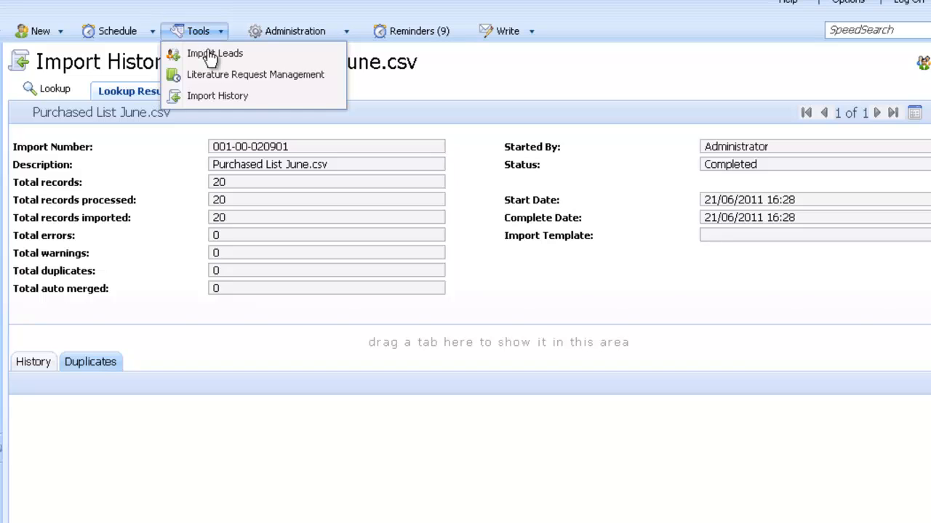
{"action": "left_click", "coordinate": [281, 319]}
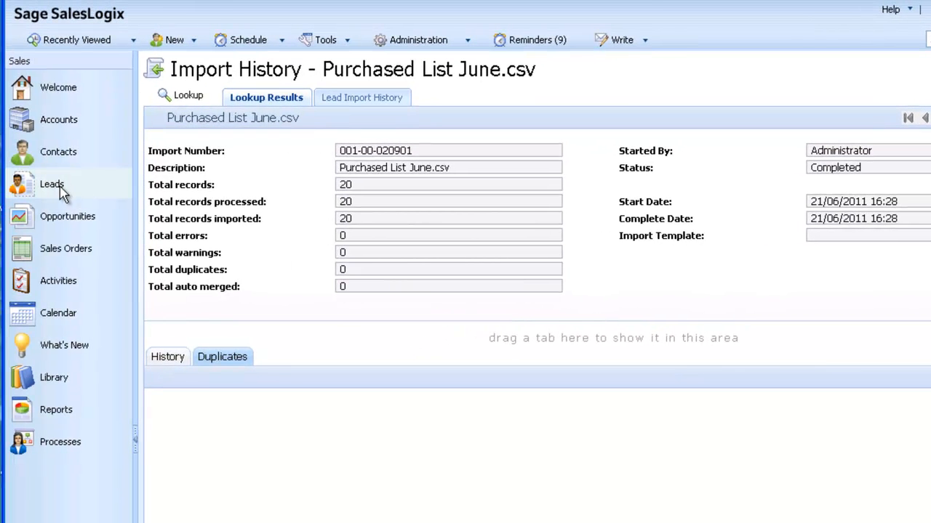
Step: Show the Import June group of leads and examine the first lead's record, including its lead source and import source
{"action": "left_click", "coordinate": [50, 184]}
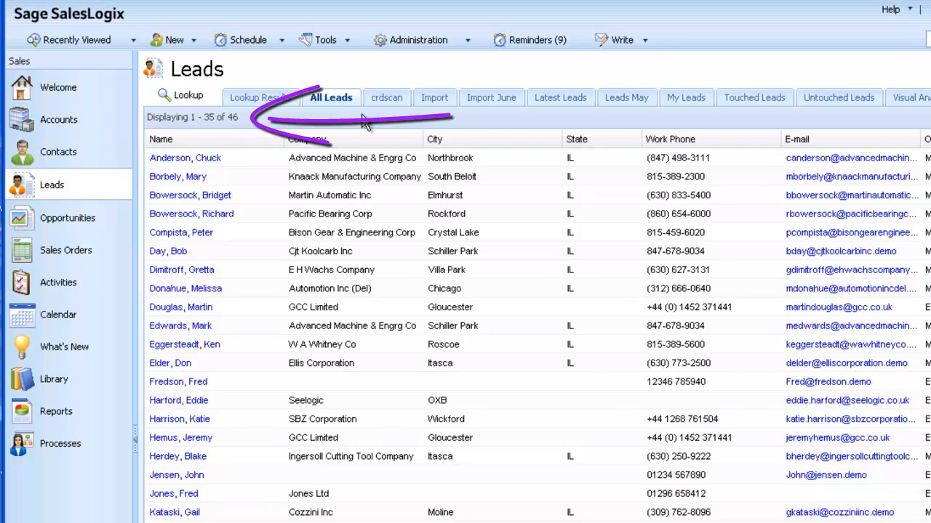
{"action": "left_click", "coordinate": [485, 103]}
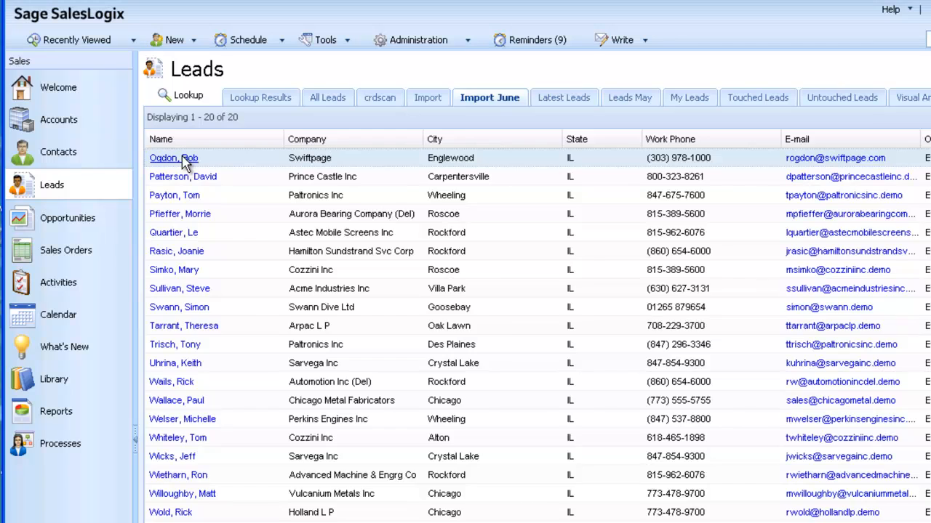
{"action": "left_click", "coordinate": [187, 160]}
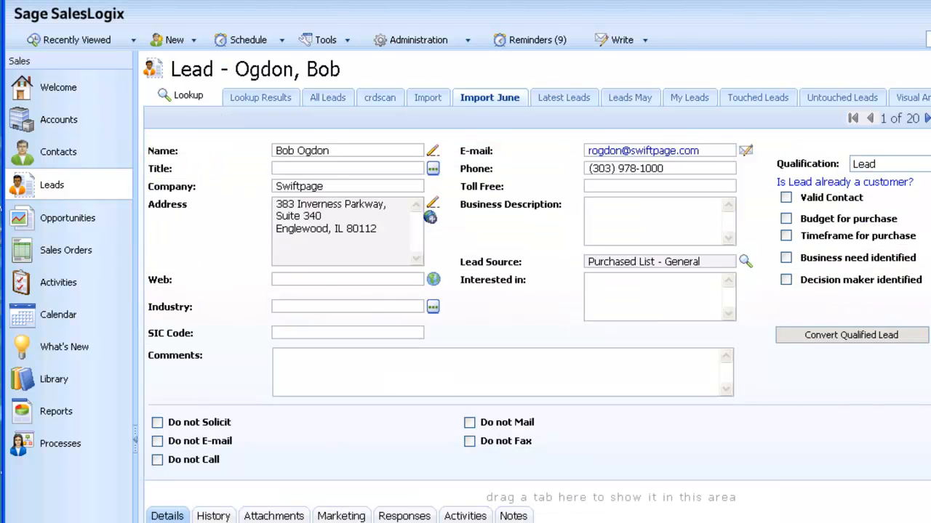
{"action": "scroll", "coordinate": [465, 262], "scroll_direction": "down", "scroll_amount": 3}
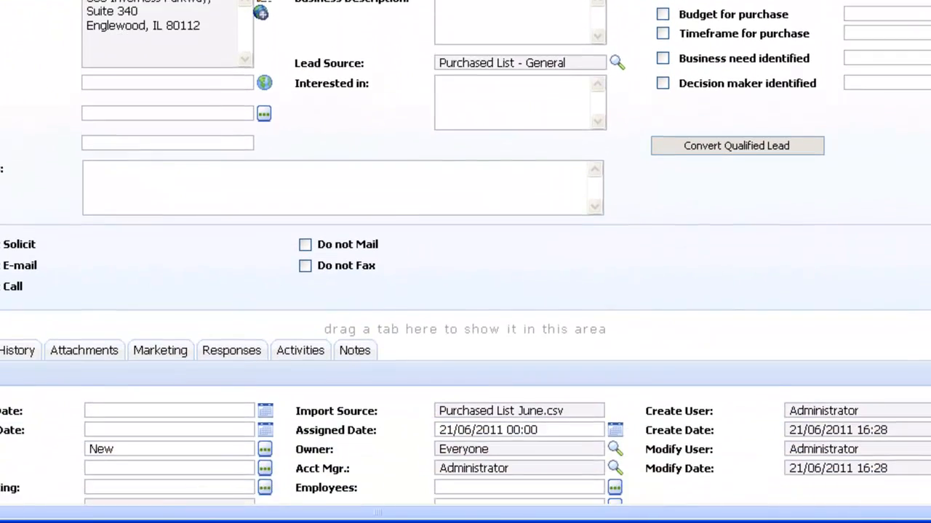